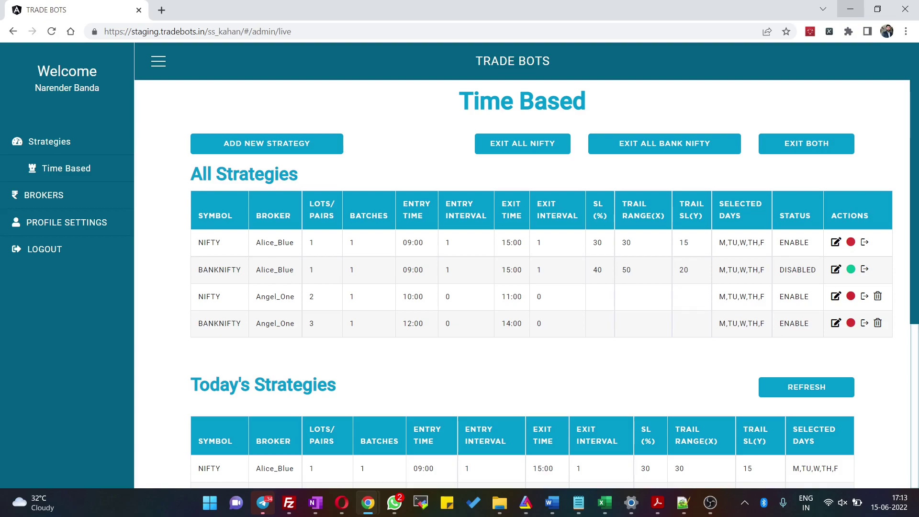
# Step: Scroll through the strategy table and highlight BANKNIFTY's DISABLED status
pyautogui.scroll(-1, 526, 263)
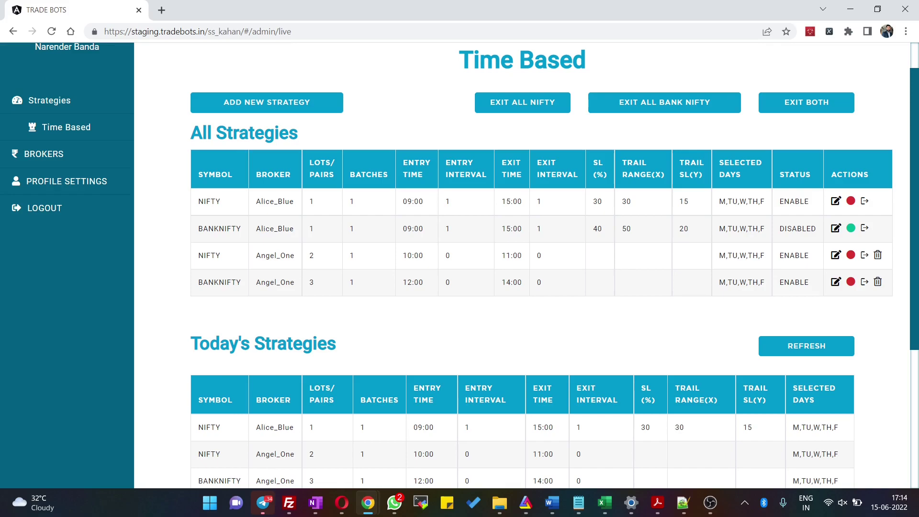
pyautogui.scroll(1, 527, 263)
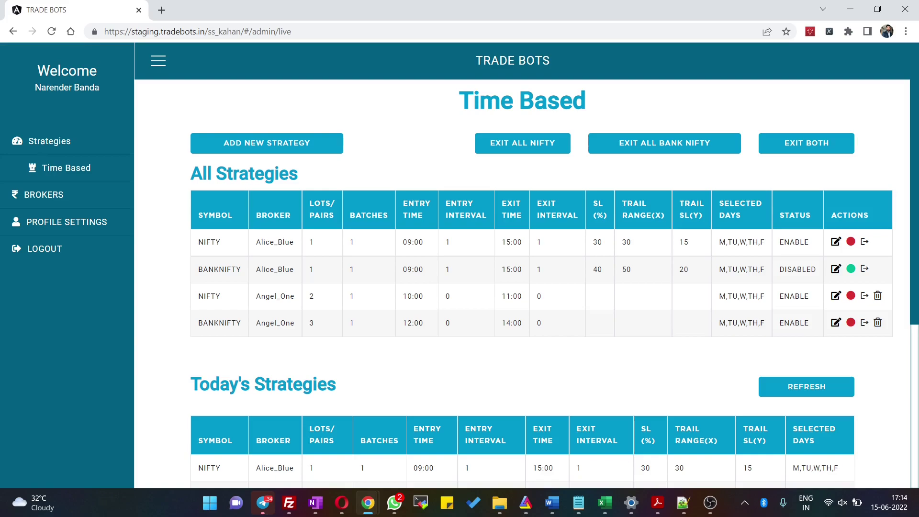
pyautogui.scroll(-4, 527, 263)
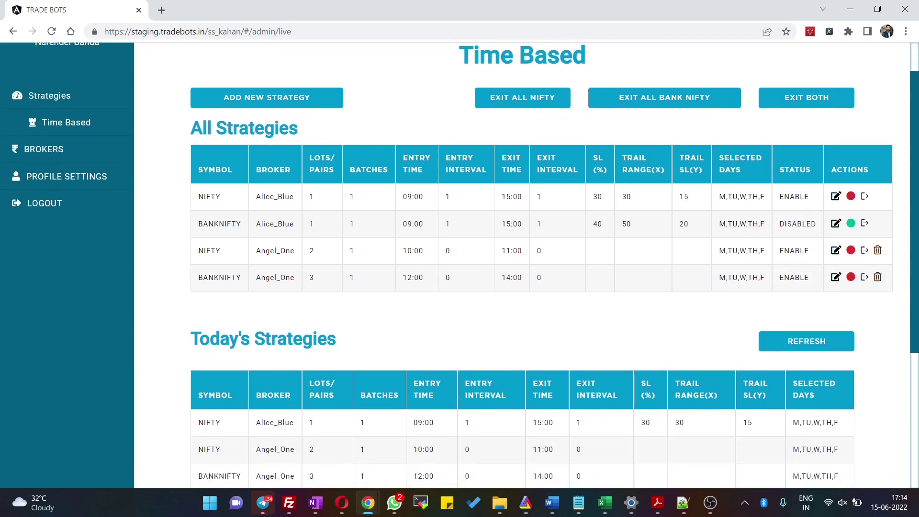
pyautogui.scroll(1, 526, 263)
pyautogui.scroll(3, 526, 263)
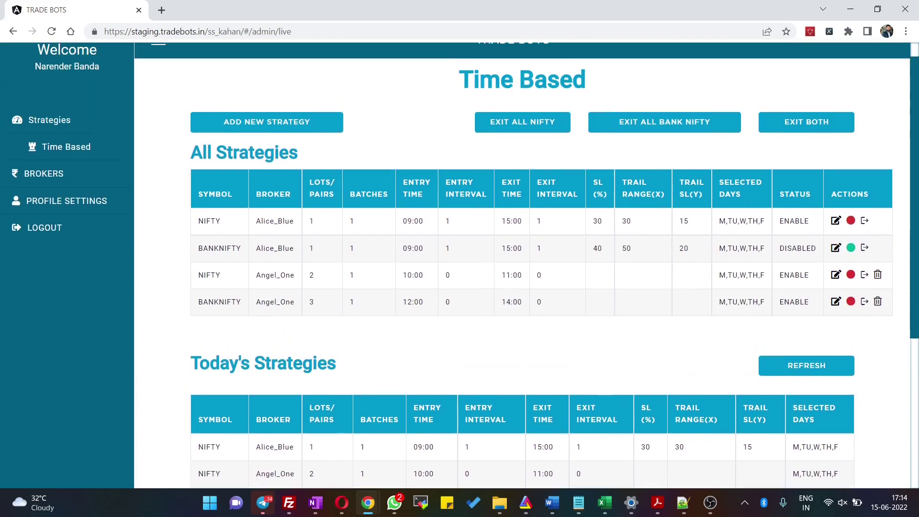
pyautogui.scroll(1, 526, 263)
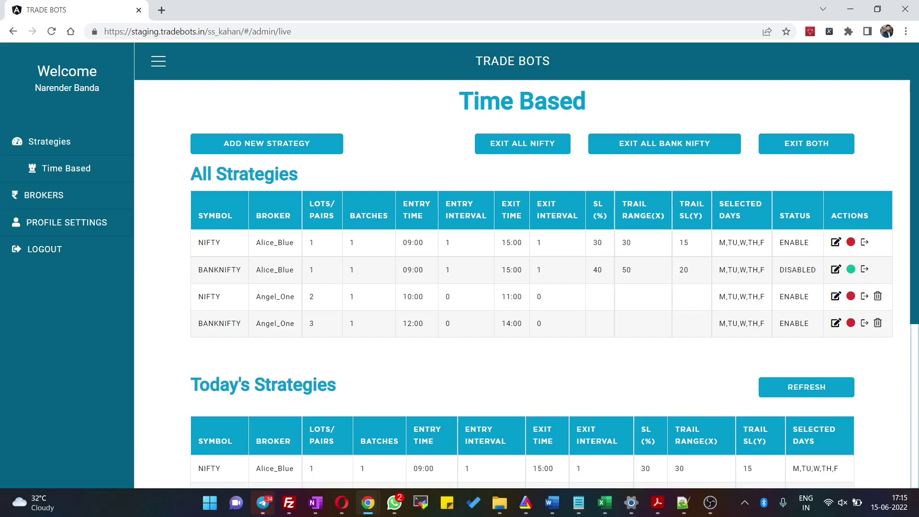
pyautogui.scroll(-3, 527, 288)
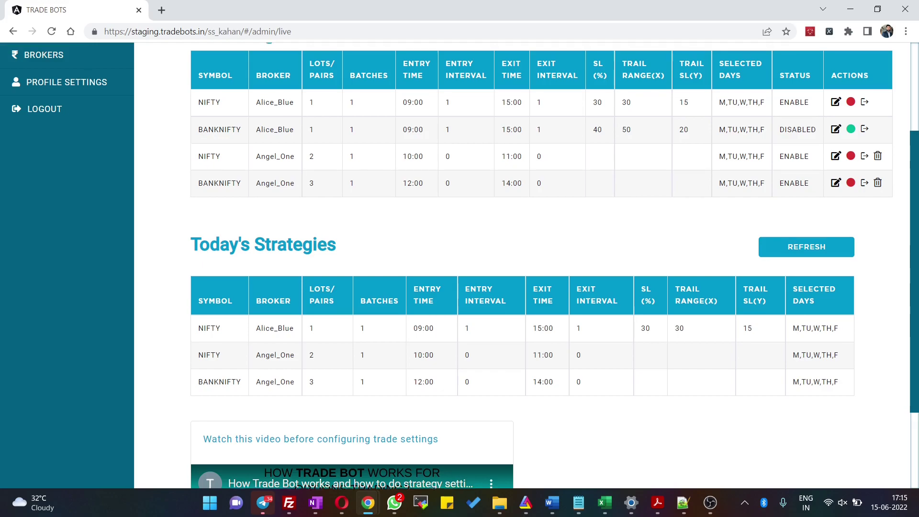
pyautogui.scroll(2, 526, 268)
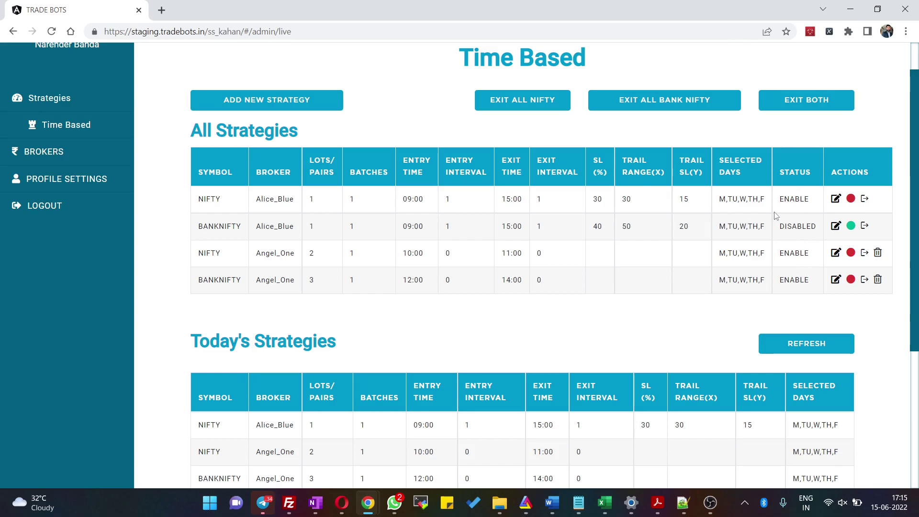
pyautogui.moveTo(819, 229); pyautogui.dragTo(779, 233)
pyautogui.click(684, 334)
pyautogui.scroll(-3, 684, 335)
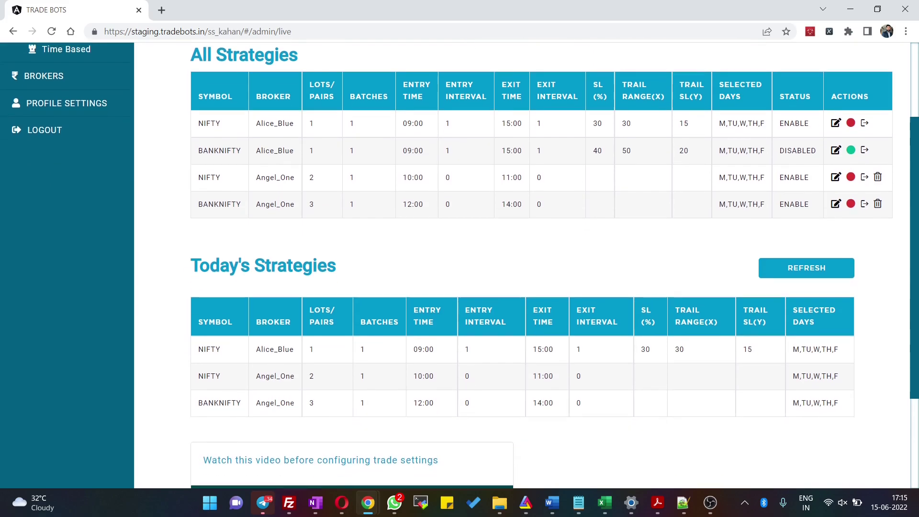
pyautogui.scroll(1, 684, 334)
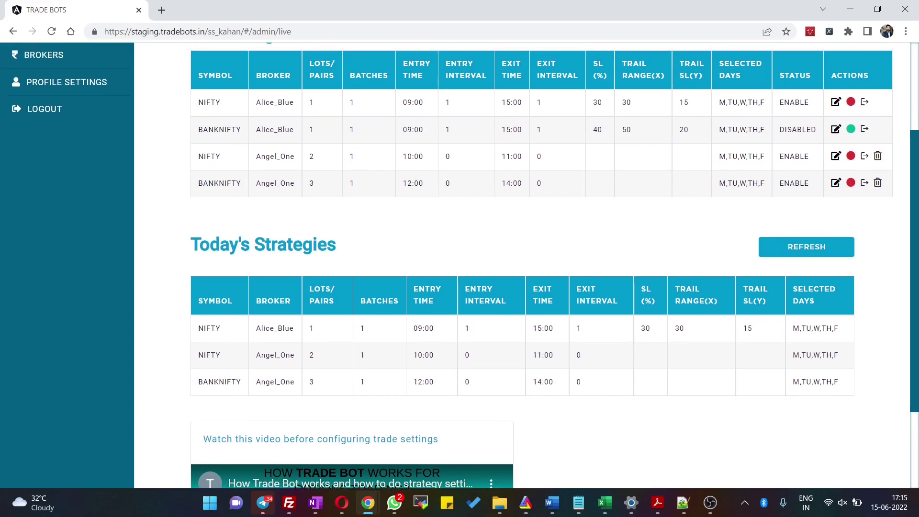
pyautogui.scroll(1, 684, 335)
pyautogui.scroll(1, 684, 335)
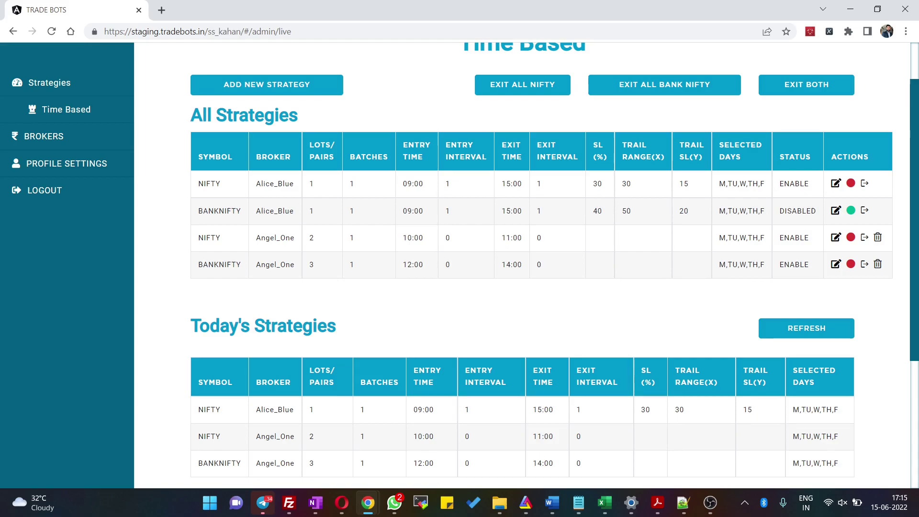
pyautogui.scroll(-3, 346, 398)
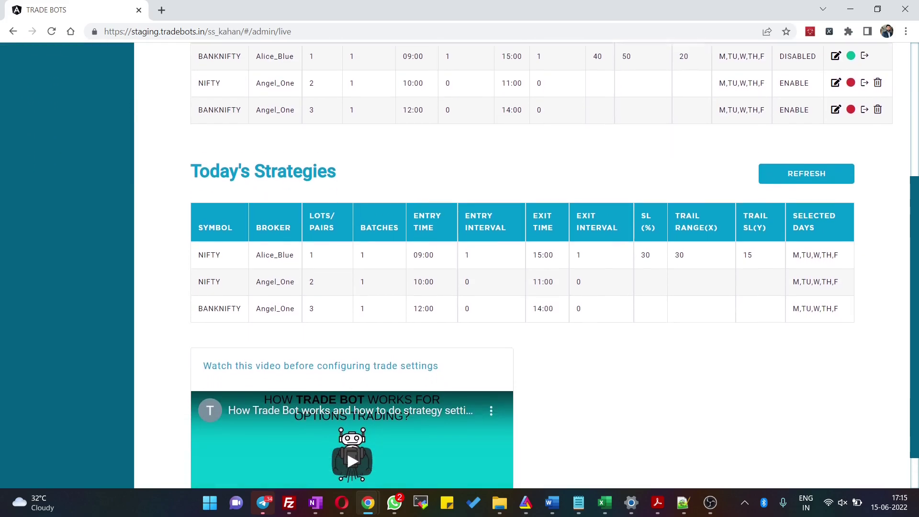
pyautogui.scroll(-1, 346, 398)
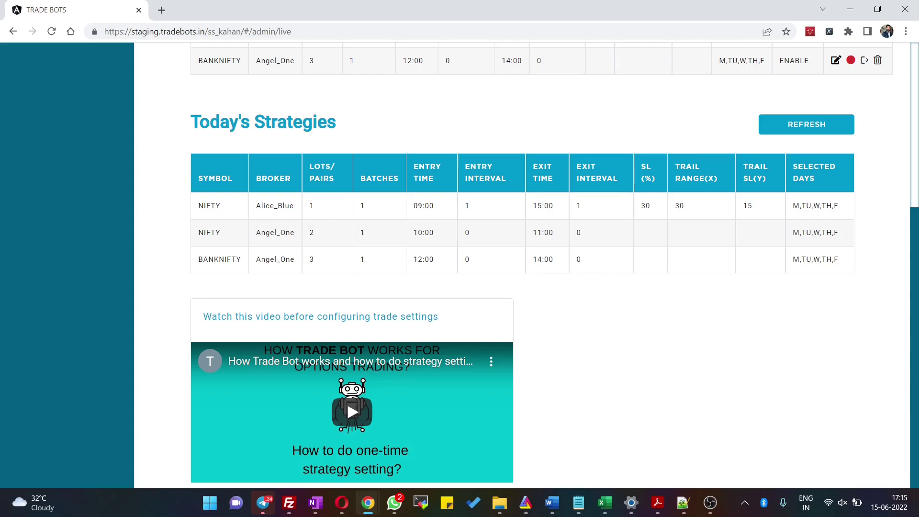
pyautogui.scroll(5, 549, 266)
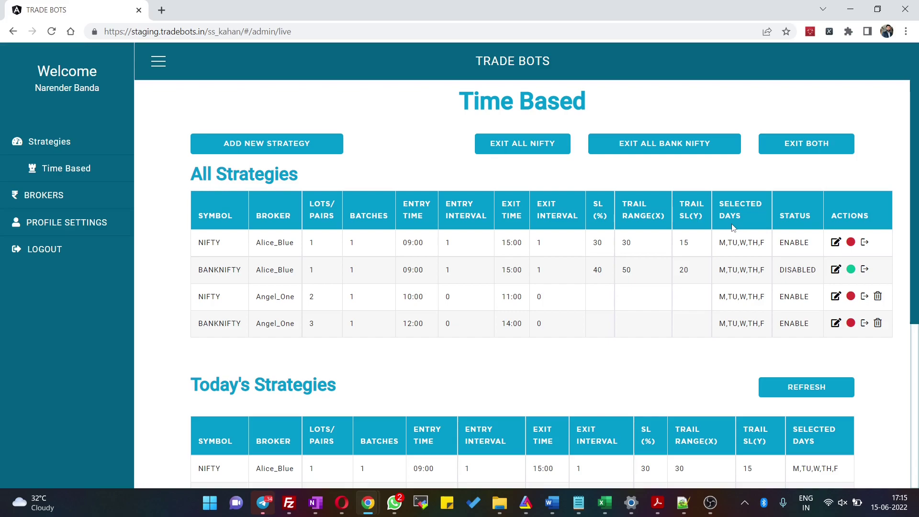
pyautogui.scroll(-5, 733, 227)
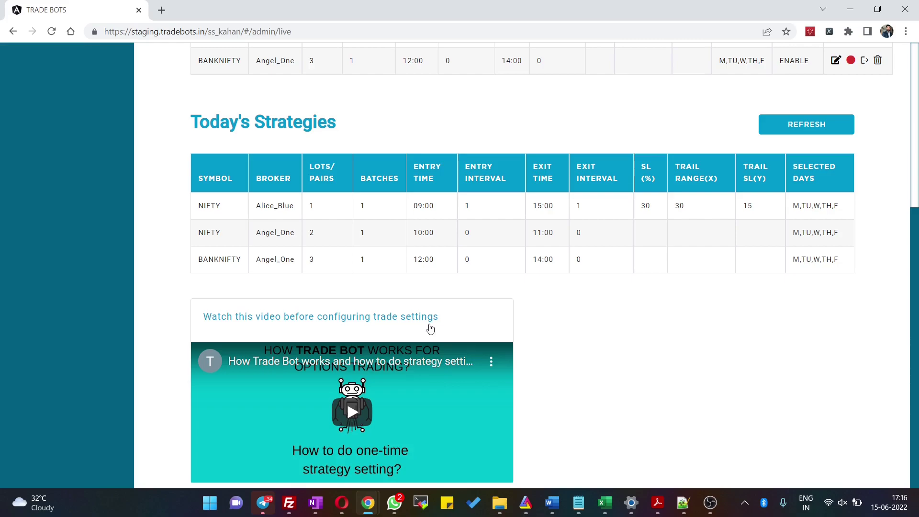
pyautogui.scroll(5, 429, 329)
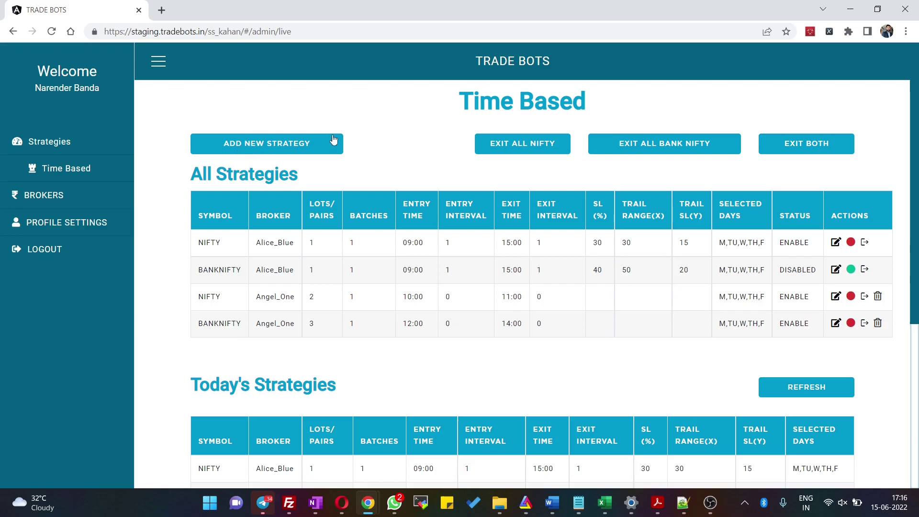
# Step: Open the Add New Strategy form and browse the Symbol, Entry Type, Lots/Pairs and Order Type choices unchanged
pyautogui.click(300, 144)
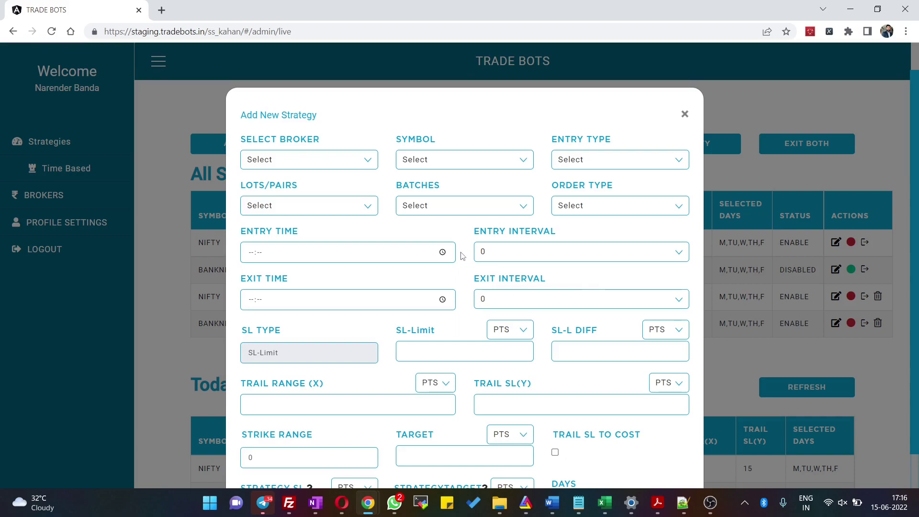
pyautogui.scroll(-2, 462, 256)
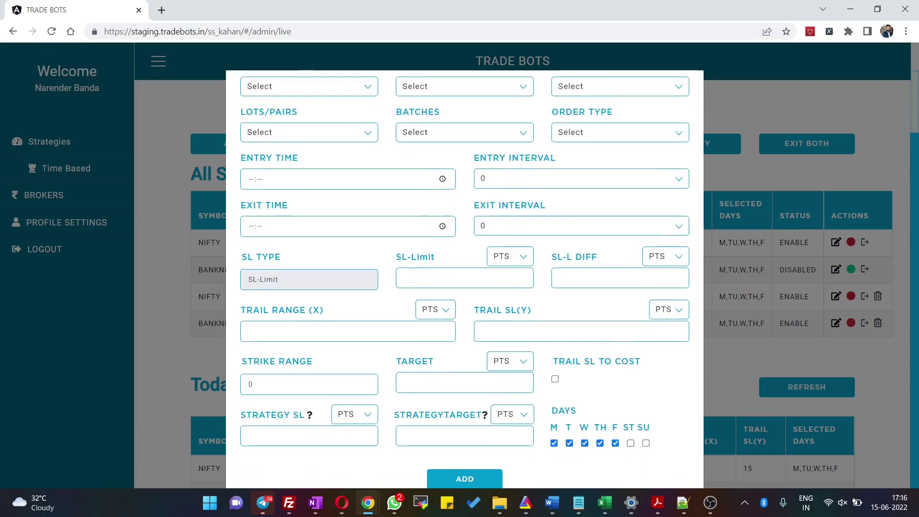
pyautogui.scroll(2, 462, 256)
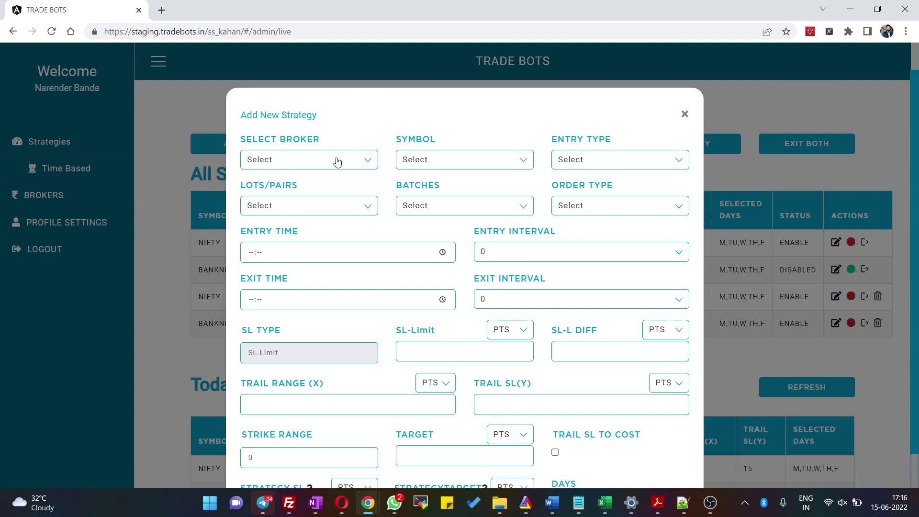
pyautogui.click(438, 162)
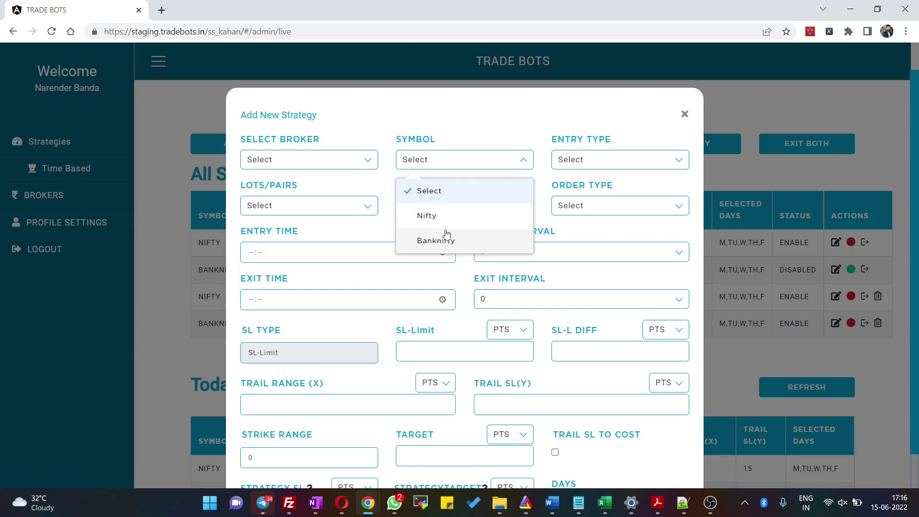
pyautogui.click(467, 141)
pyautogui.click(606, 163)
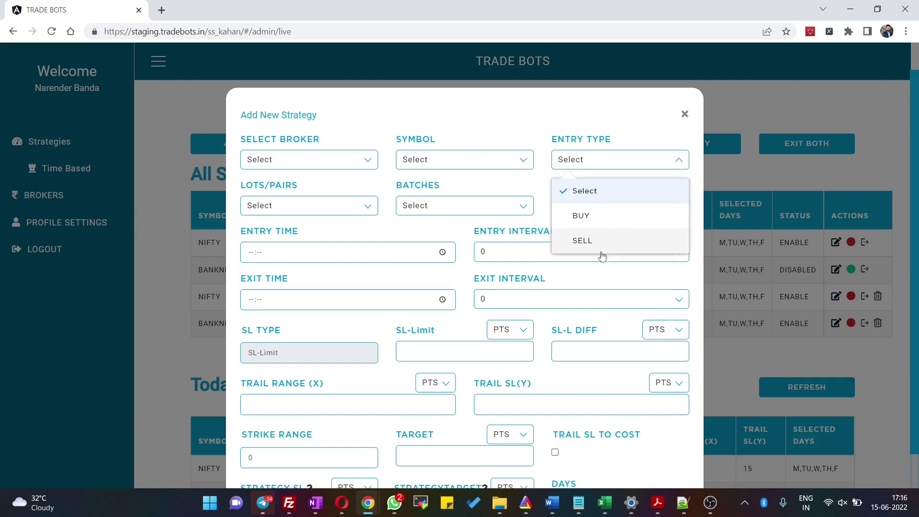
pyautogui.click(472, 126)
pyautogui.click(371, 208)
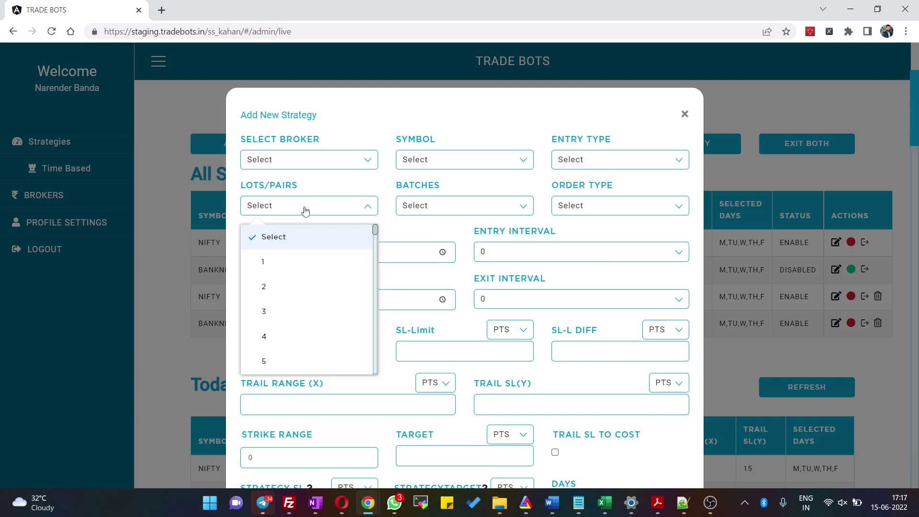
pyautogui.click(311, 188)
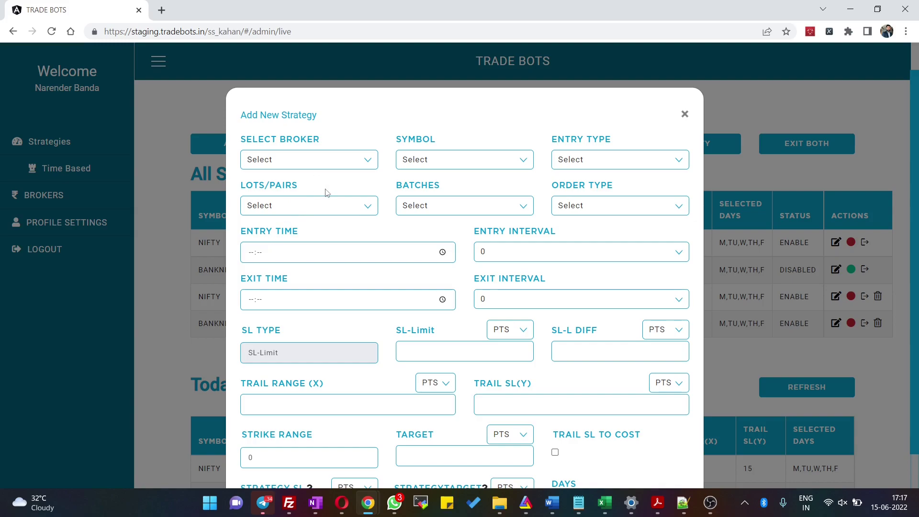
pyautogui.click(622, 205)
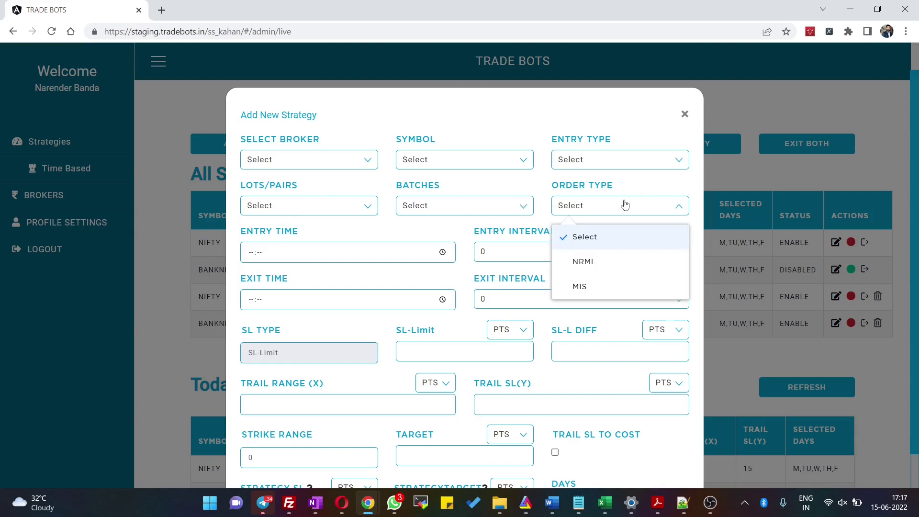
pyautogui.click(617, 187)
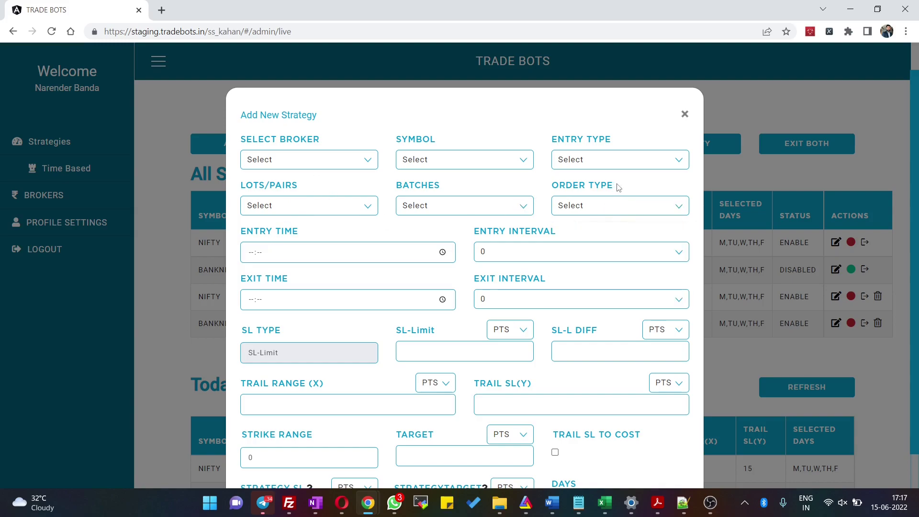
# Step: Step through the Entry Time, Exit Time and SL-Limit fields
pyautogui.click(248, 254)
pyautogui.click(251, 301)
pyautogui.click(422, 356)
# Step: Step through the Trail Range (X) and Trail SL (Y) fields
pyautogui.scroll(-2, 422, 357)
pyautogui.click(272, 327)
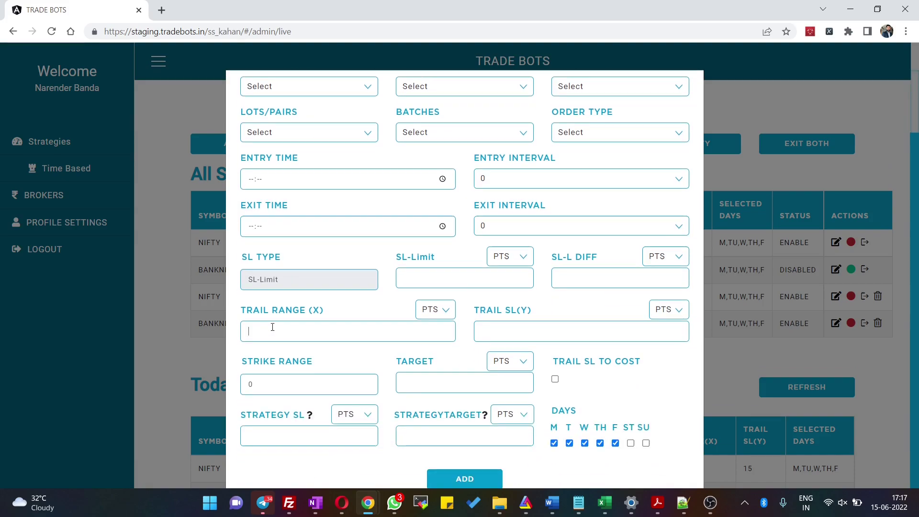
pyautogui.click(496, 333)
# Step: Set the entry time to 10:00 and the strike range to 100
pyautogui.click(246, 185)
pyautogui.write('1000')
pyautogui.click(304, 383)
pyautogui.press('BackSpace')
pyautogui.write('100')
# Step: Switch the Strategy SL unit from PTS to MTM and enter 1000
pyautogui.click(357, 415)
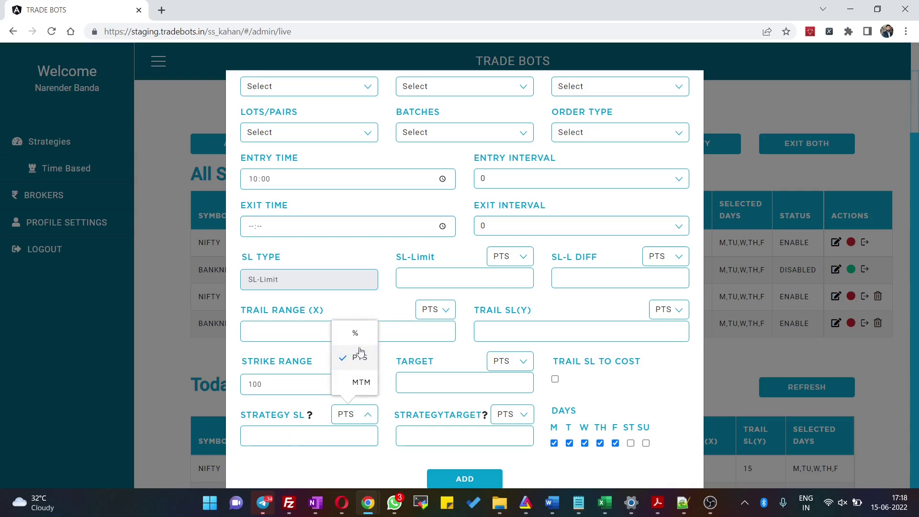
pyautogui.click(356, 382)
pyautogui.click(317, 436)
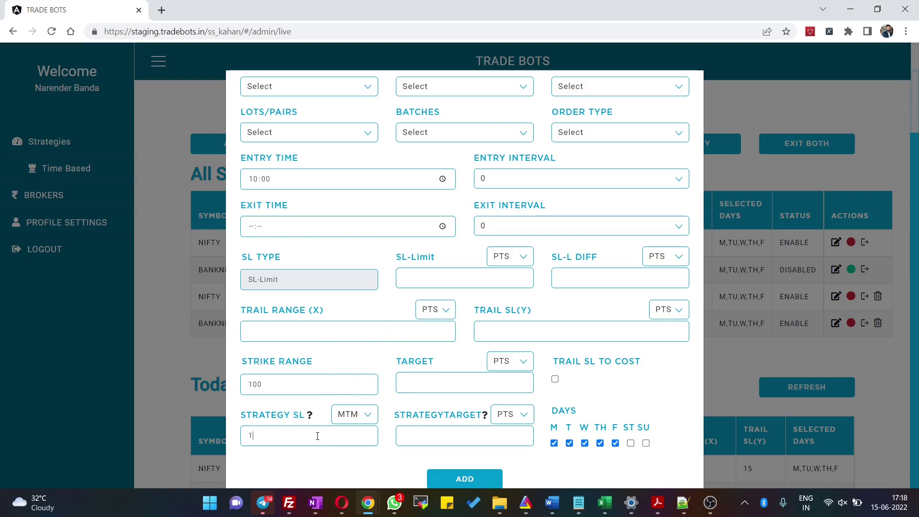
pyautogui.write('1000')
# Step: Keep only Wednesday checked, choose angel_broking as broker and Nifty as symbol
pyautogui.click(554, 443)
pyautogui.click(600, 443)
pyautogui.click(615, 443)
pyautogui.click(279, 94)
pyautogui.click(293, 142)
pyautogui.click(425, 92)
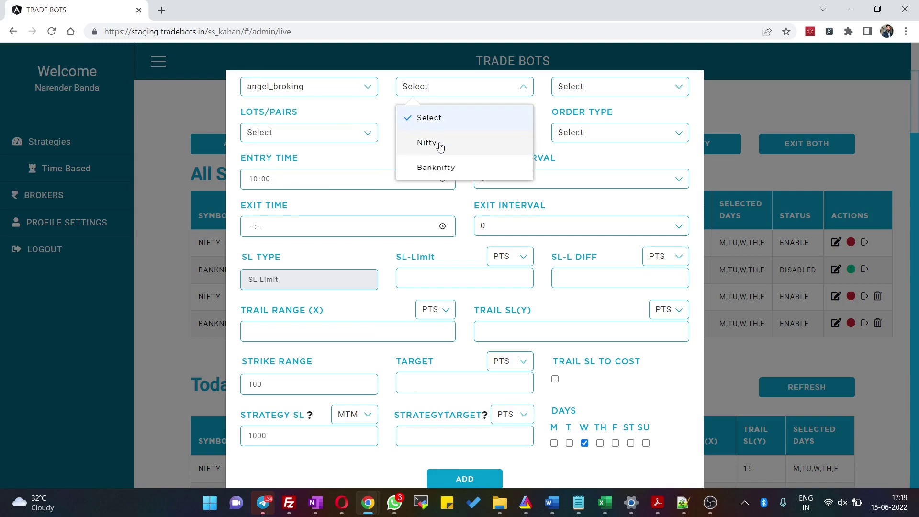
pyautogui.click(438, 146)
# Step: Choose BUY entry, 1 lot, 1 batch, NRML orders, and exit time 15:00
pyautogui.click(575, 93)
pyautogui.click(581, 142)
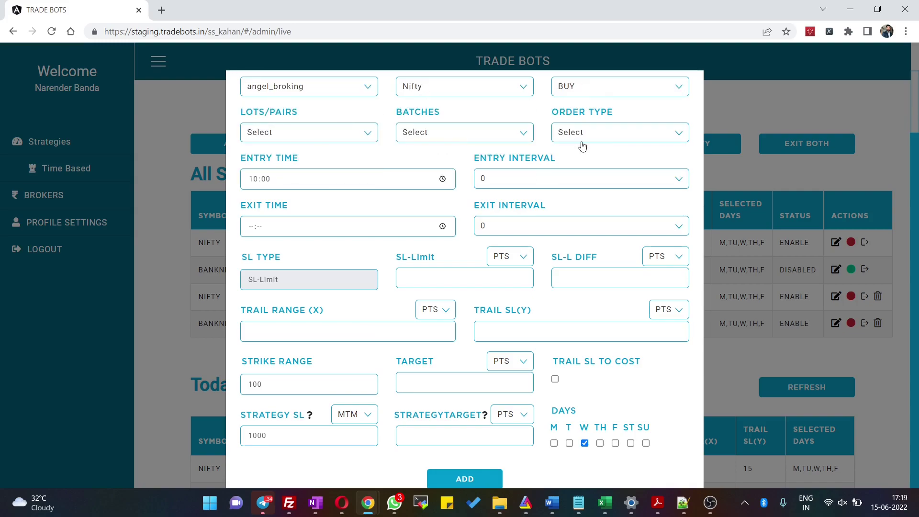
pyautogui.click(303, 134)
pyautogui.click(314, 190)
pyautogui.click(433, 138)
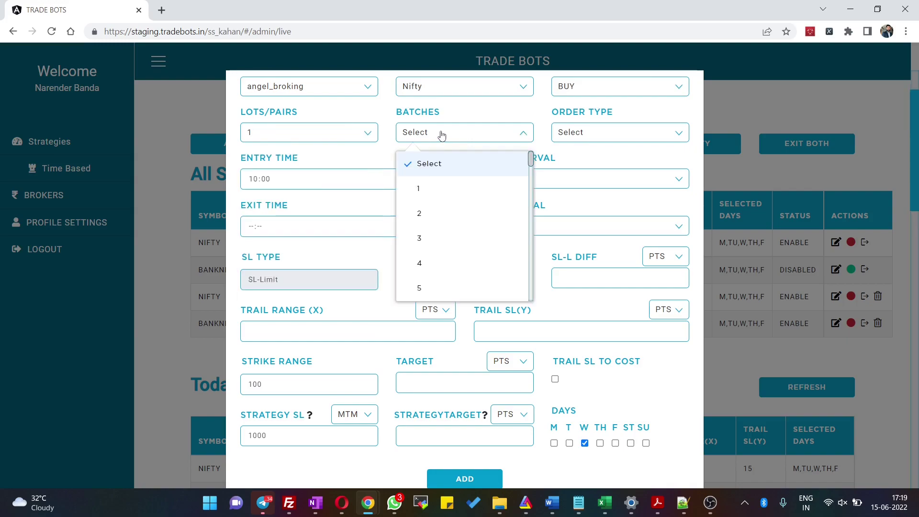
pyautogui.click(440, 186)
pyautogui.click(565, 132)
pyautogui.click(580, 180)
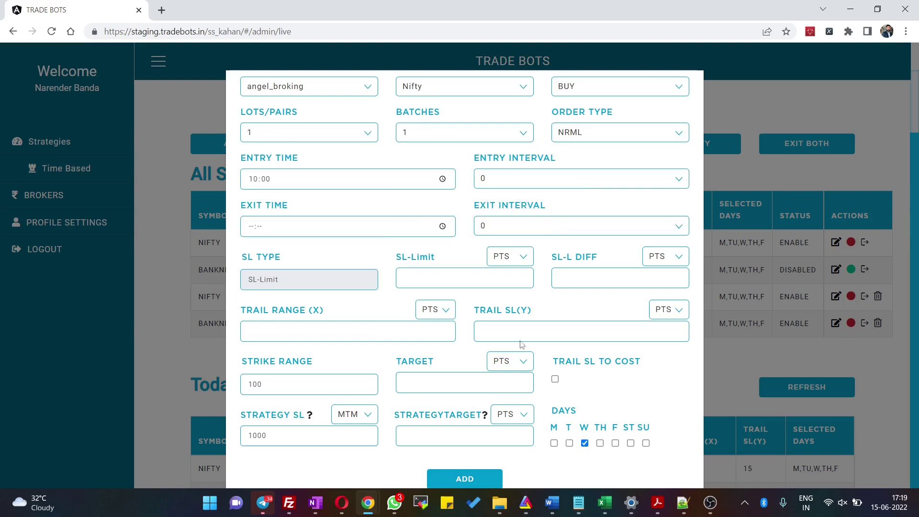
pyautogui.click(249, 229)
pyautogui.write('1500')
# Step: Add the new strategy, then delete its Wednesday-only NIFTY Angel_One row
pyautogui.click(440, 480)
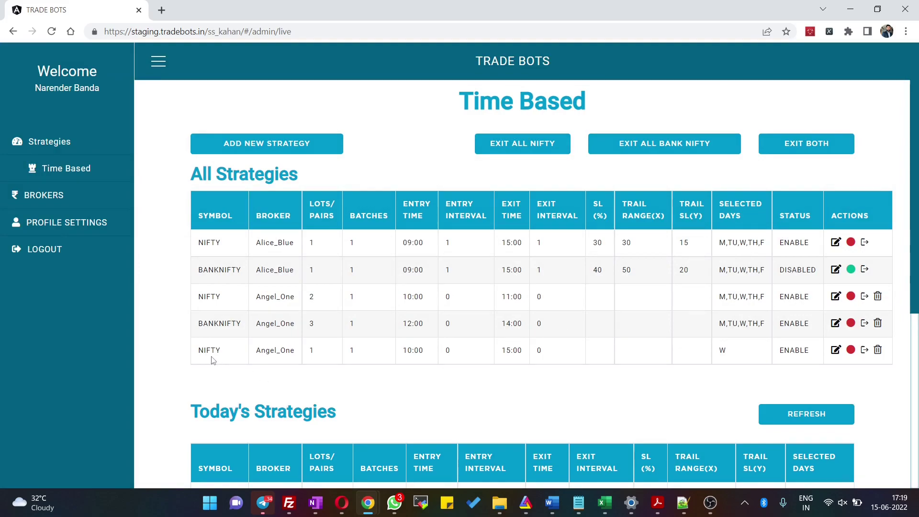
pyautogui.moveTo(728, 349); pyautogui.dragTo(716, 349)
pyautogui.click(704, 390)
pyautogui.click(878, 350)
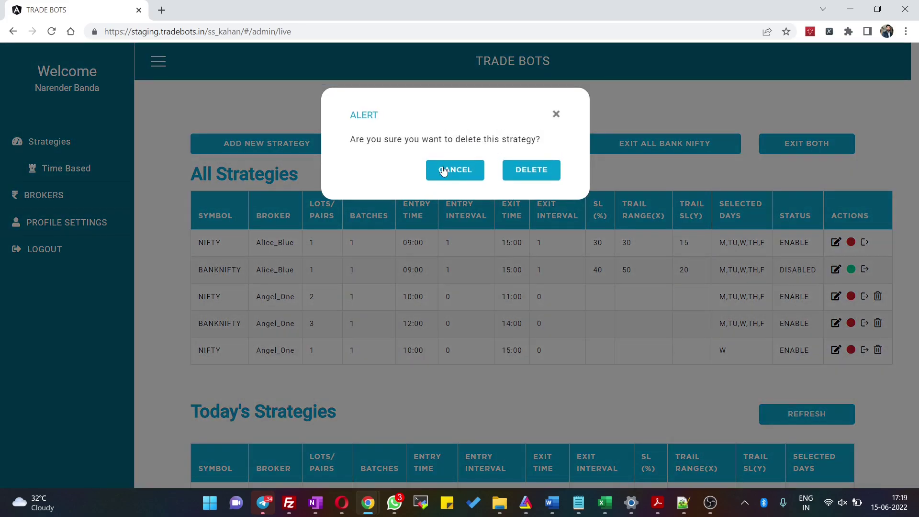
pyautogui.click(534, 171)
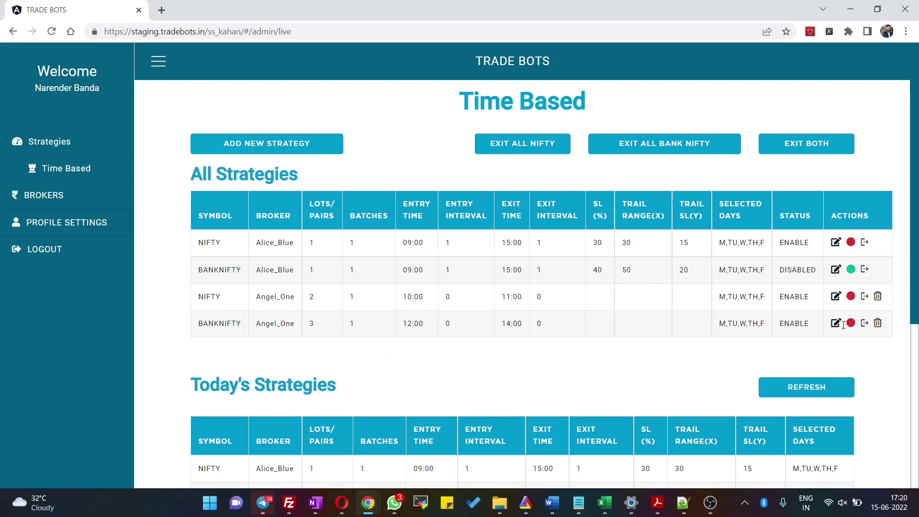
# Step: Disable the BANKNIFTY Angel_One strategy and confirm with YES
pyautogui.moveTo(816, 327); pyautogui.dragTo(779, 328)
pyautogui.click(780, 355)
pyautogui.click(851, 324)
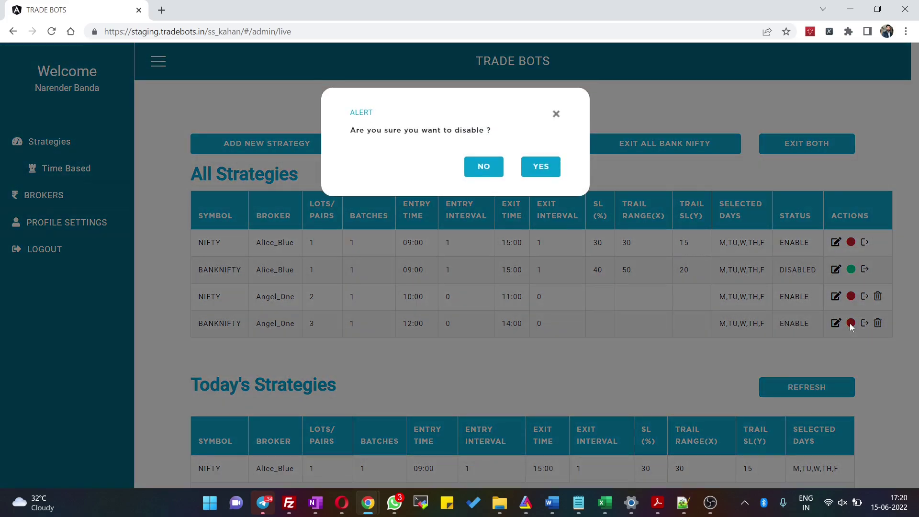
pyautogui.click(549, 167)
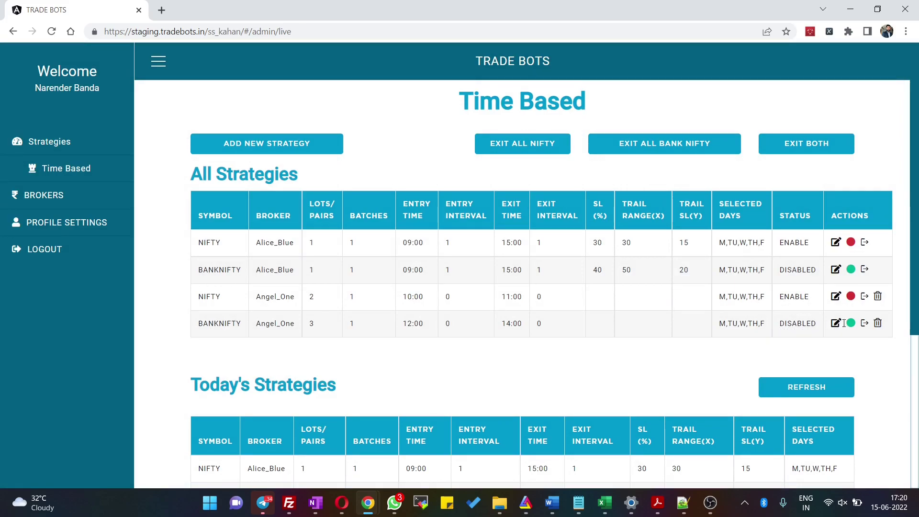
# Step: Scroll down to highlight the Today's Strategies heading, then scroll back up
pyautogui.scroll(-4, 346, 430)
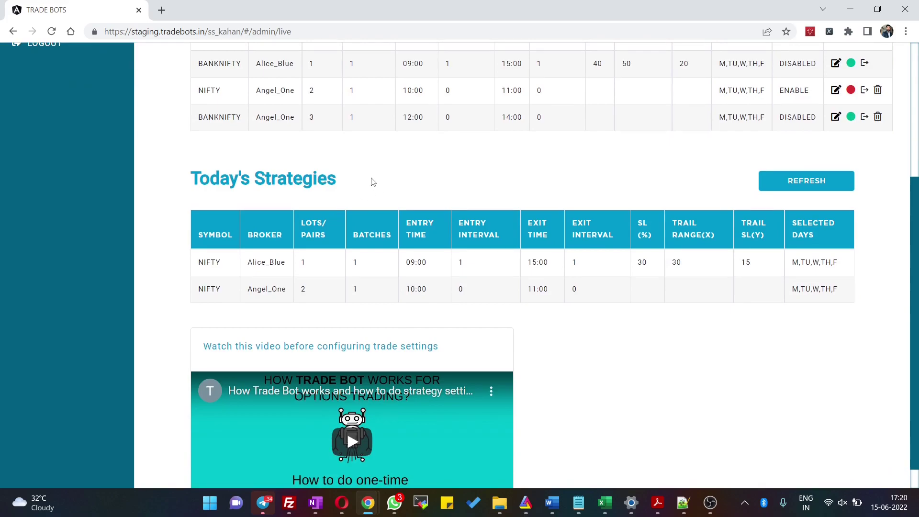
pyautogui.moveTo(371, 181); pyautogui.dragTo(280, 164)
pyautogui.click(279, 164)
pyautogui.scroll(4, 521, 384)
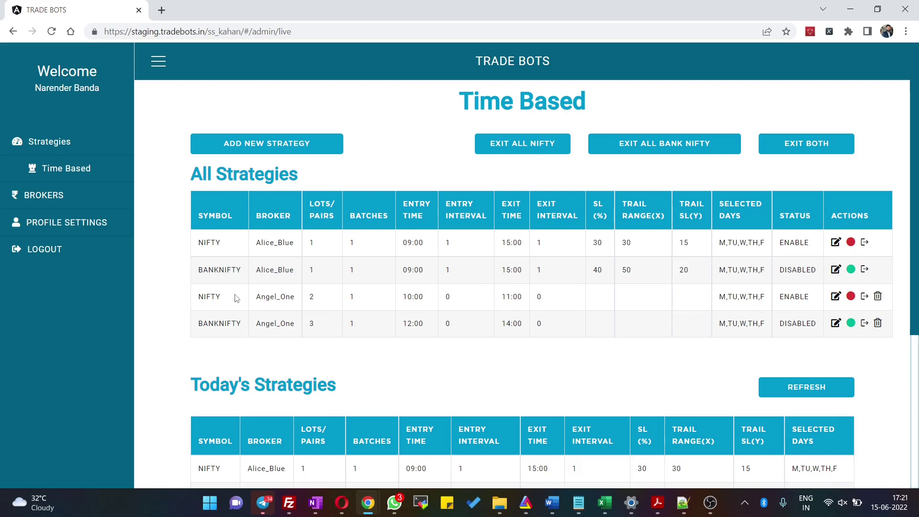
pyautogui.moveTo(236, 297); pyautogui.dragTo(197, 299)
pyautogui.click(226, 306)
pyautogui.click(864, 298)
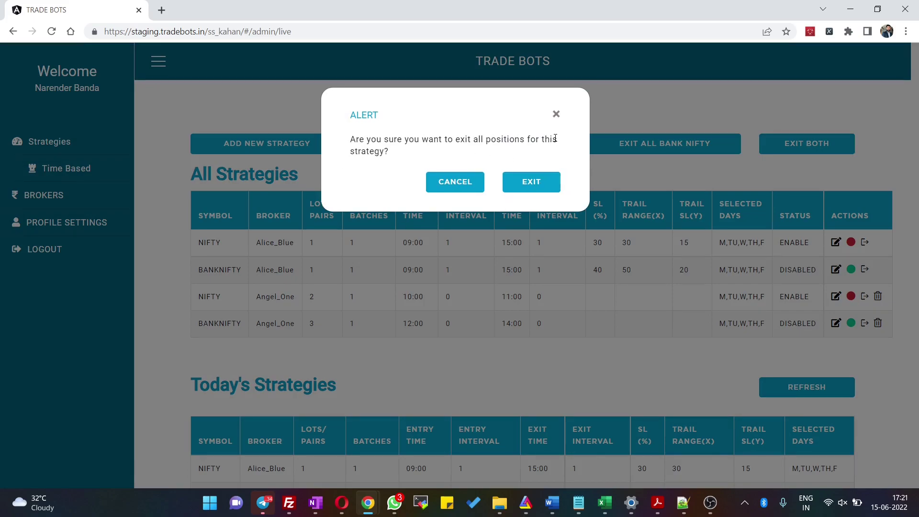
pyautogui.click(556, 114)
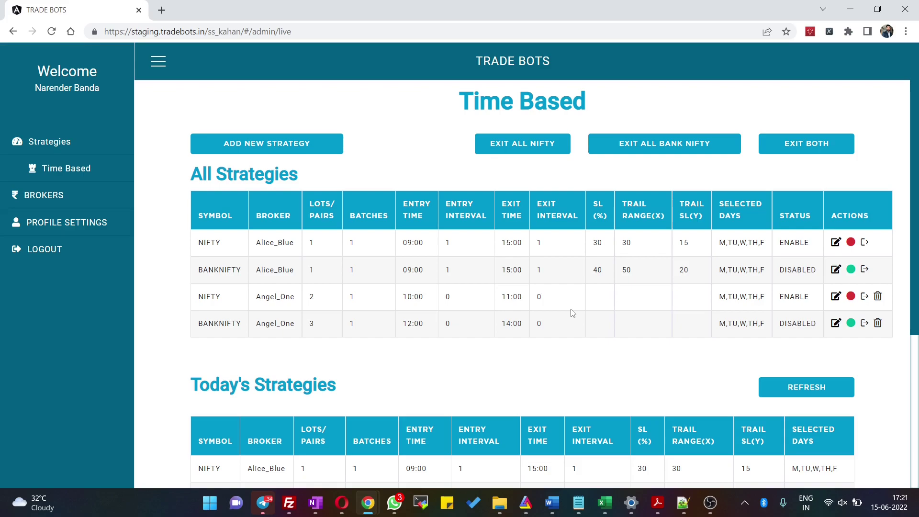
pyautogui.click(516, 144)
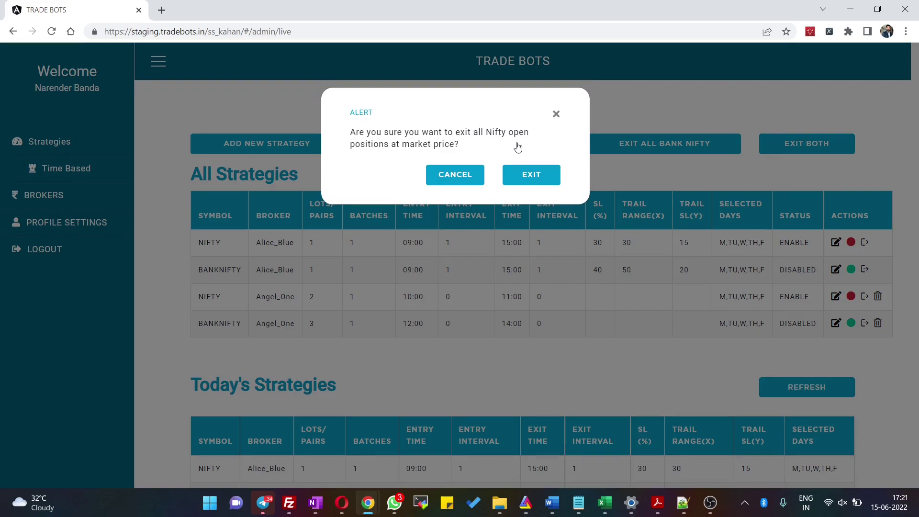
pyautogui.click(556, 114)
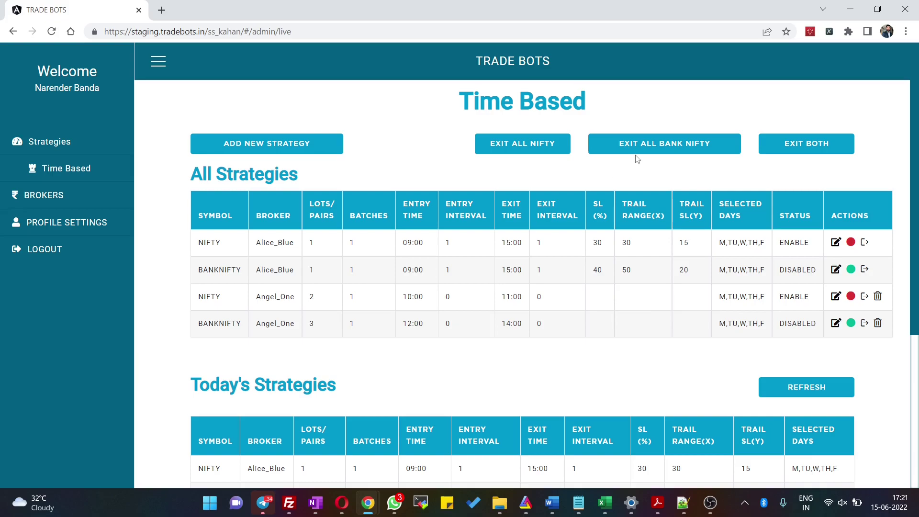
pyautogui.click(797, 146)
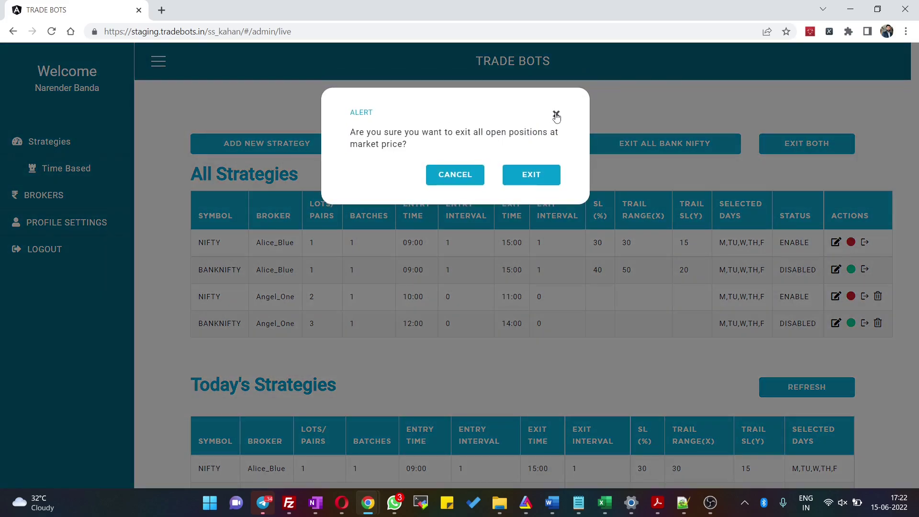
pyautogui.click(556, 114)
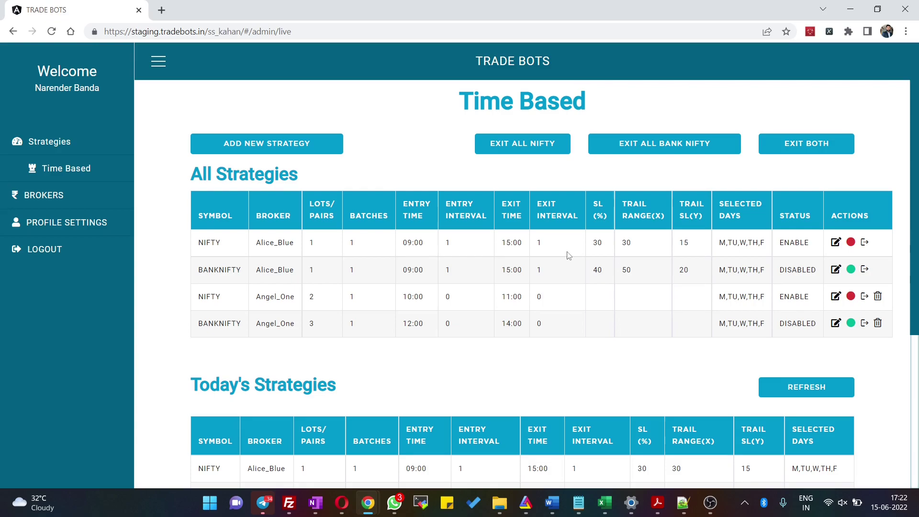
pyautogui.scroll(-5, 568, 255)
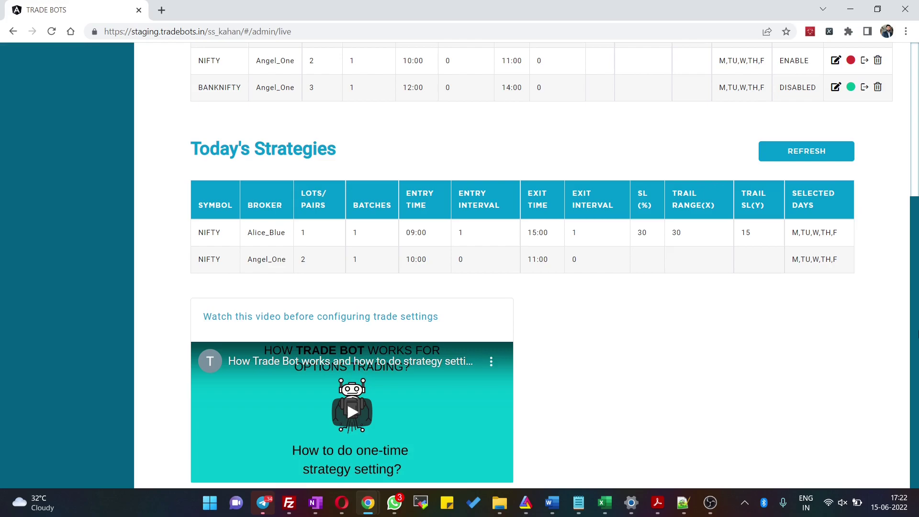
pyautogui.scroll(5, 527, 263)
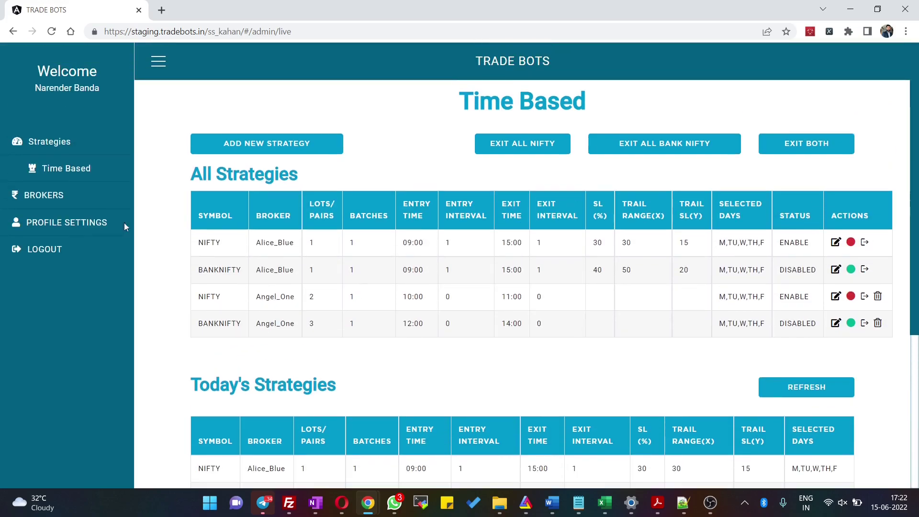
# Step: Go to the Brokers page and view the Login Type choices without changing them
pyautogui.click(48, 195)
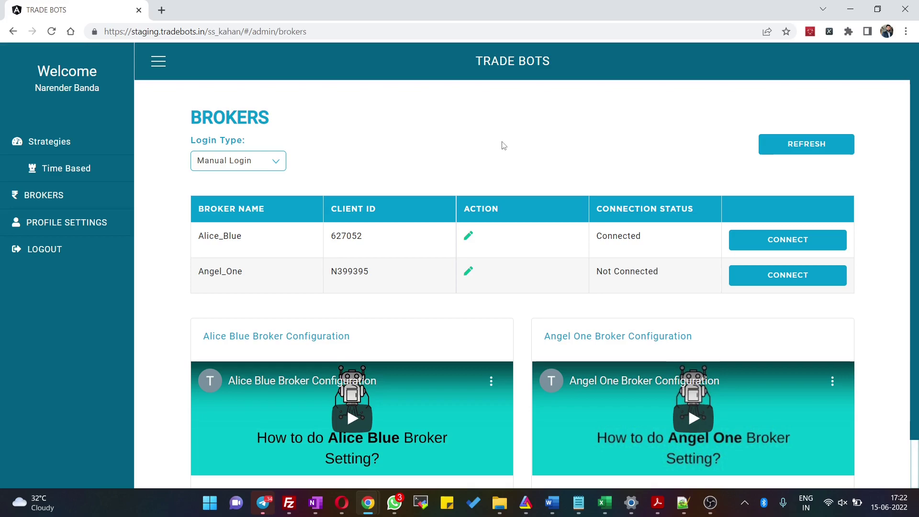
pyautogui.click(280, 163)
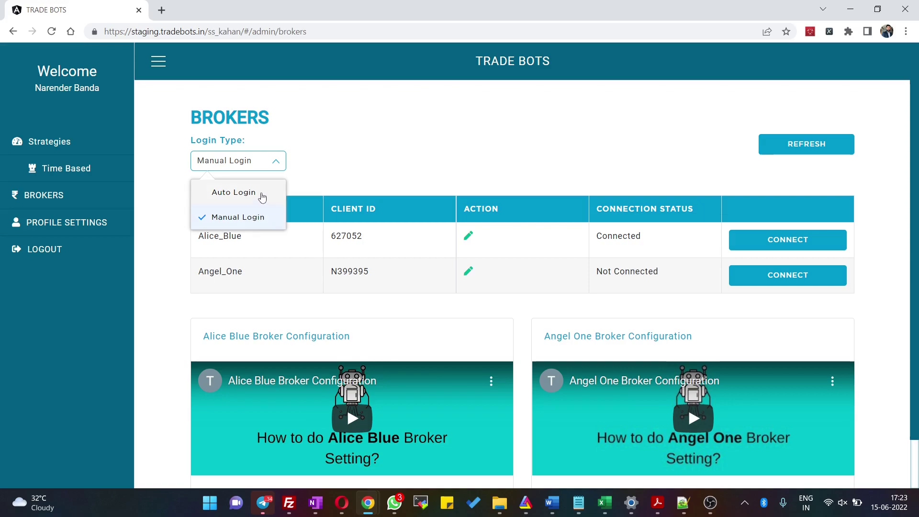
pyautogui.click(483, 151)
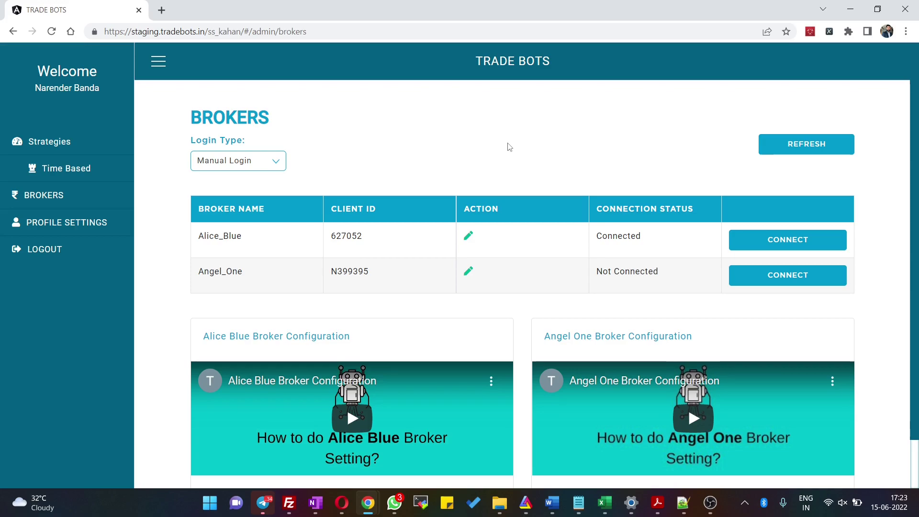
# Step: Switch Login Type to Auto Login and back to Manual Login, noting Alice_Blue is Connected
pyautogui.click(272, 162)
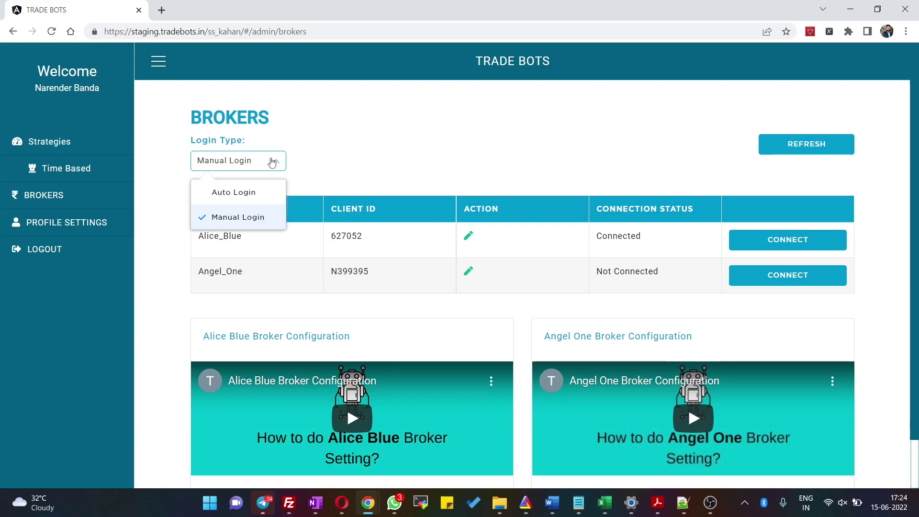
pyautogui.click(241, 193)
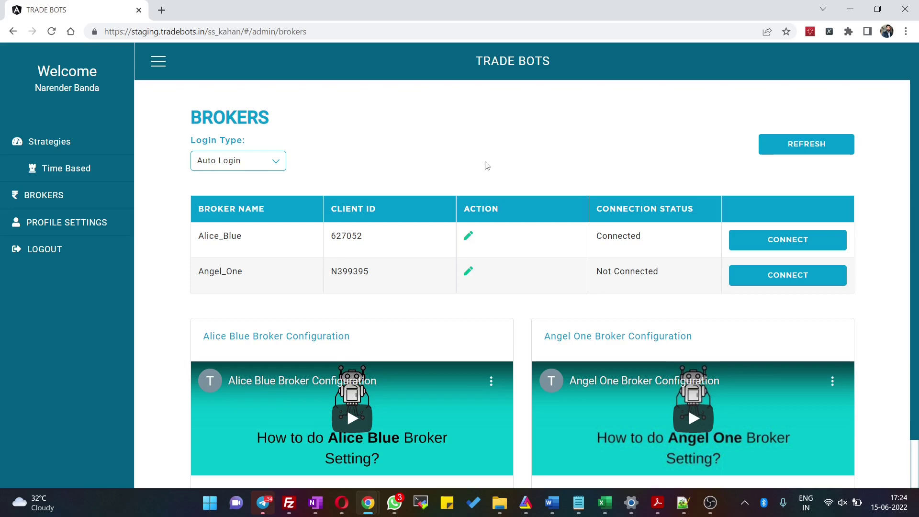
pyautogui.click(278, 163)
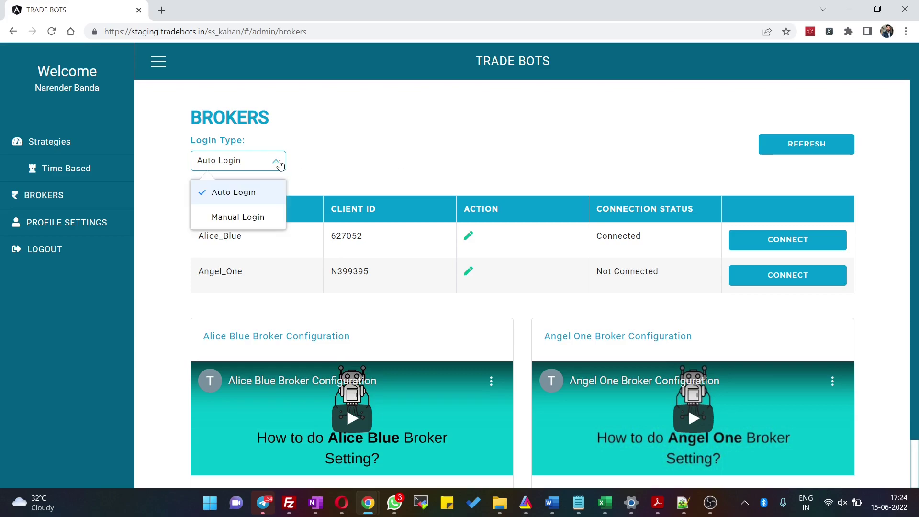
pyautogui.click(254, 216)
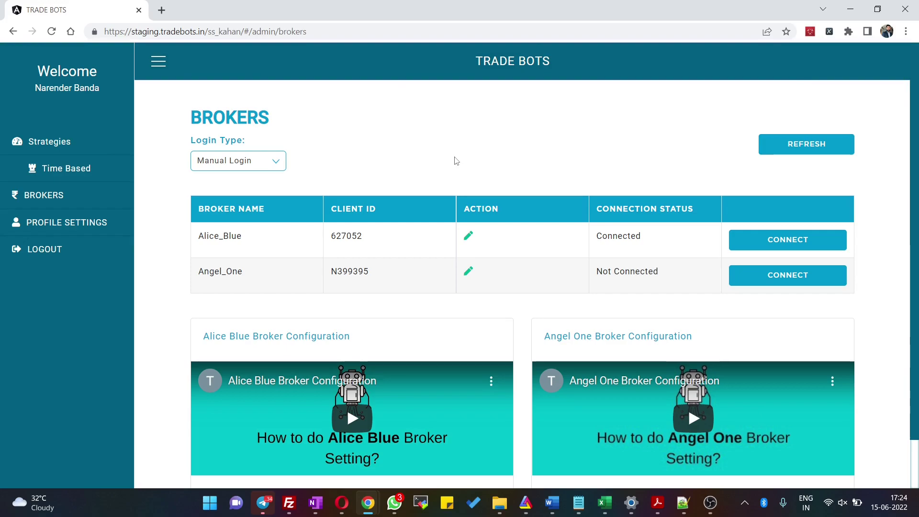
pyautogui.moveTo(658, 239); pyautogui.dragTo(596, 236)
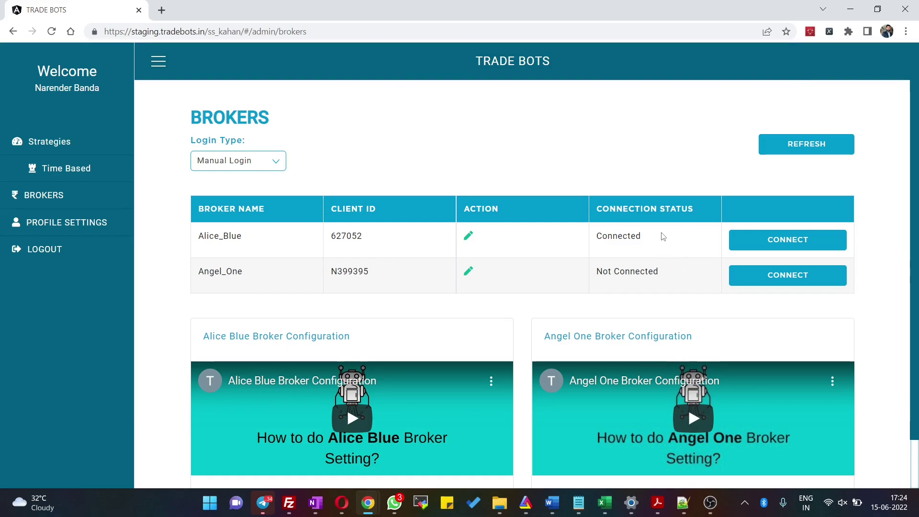
pyautogui.click(638, 247)
# Step: Inspect Alice_Blue's masked App ID and client secret, then close without updating
pyautogui.click(468, 235)
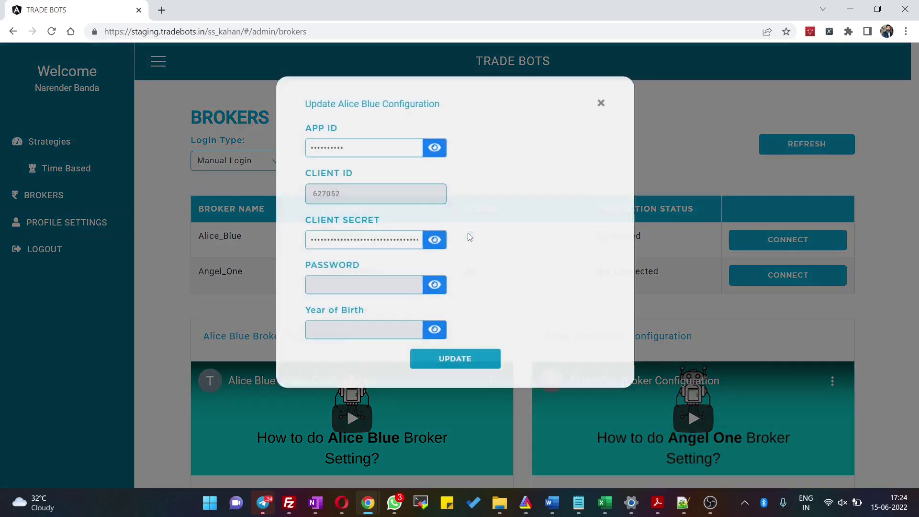
pyautogui.moveTo(346, 158); pyautogui.dragTo(301, 164)
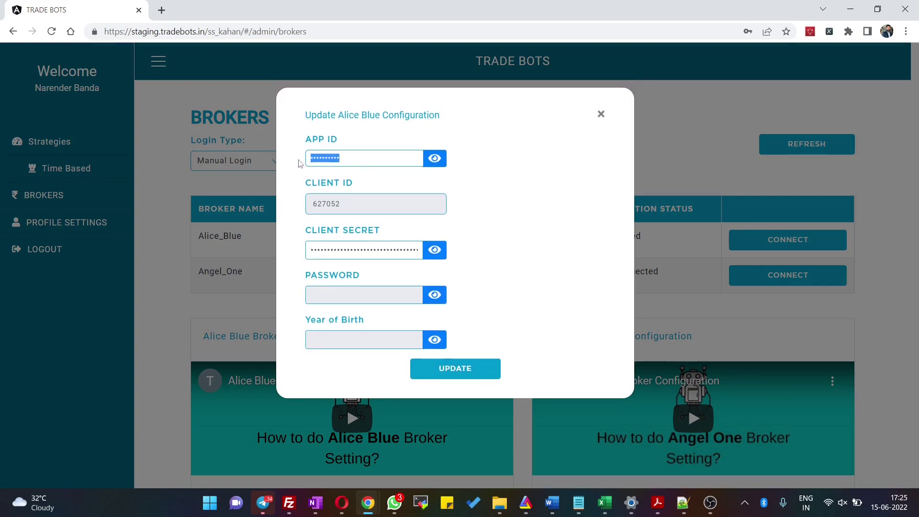
pyautogui.doubleClick(371, 252)
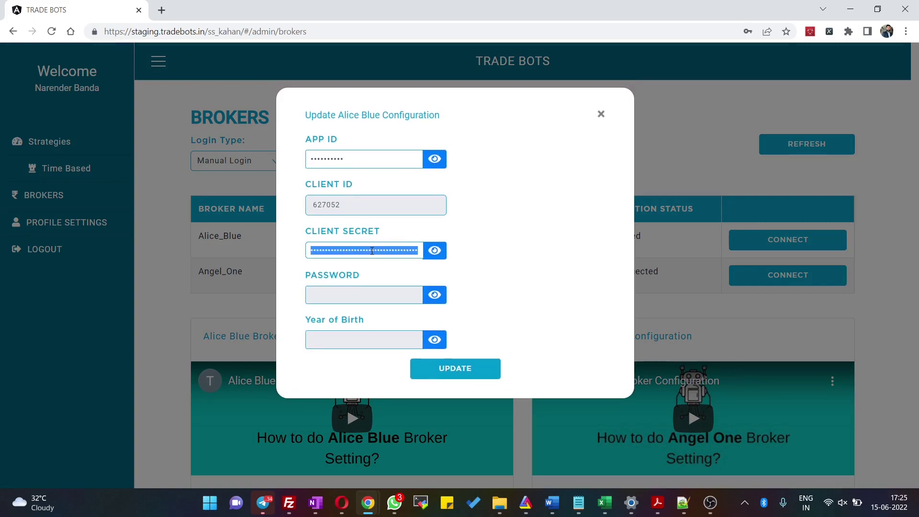
pyautogui.click(528, 233)
pyautogui.click(601, 114)
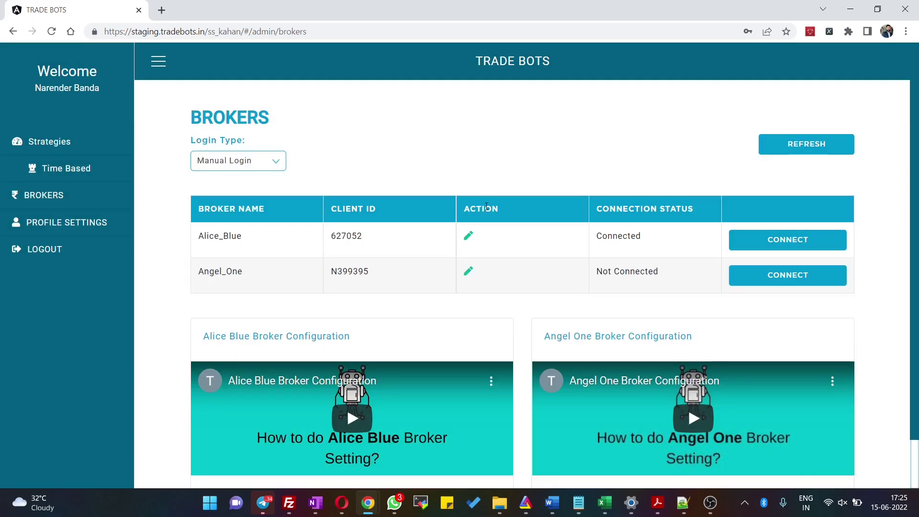
# Step: Return to the Time Based strategies page
pyautogui.scroll(-1, 689, 364)
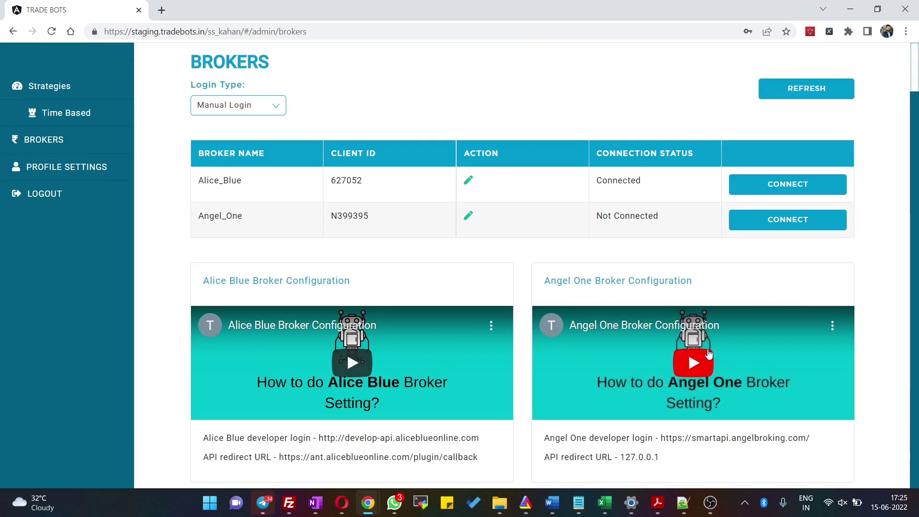
pyautogui.scroll(1, 690, 364)
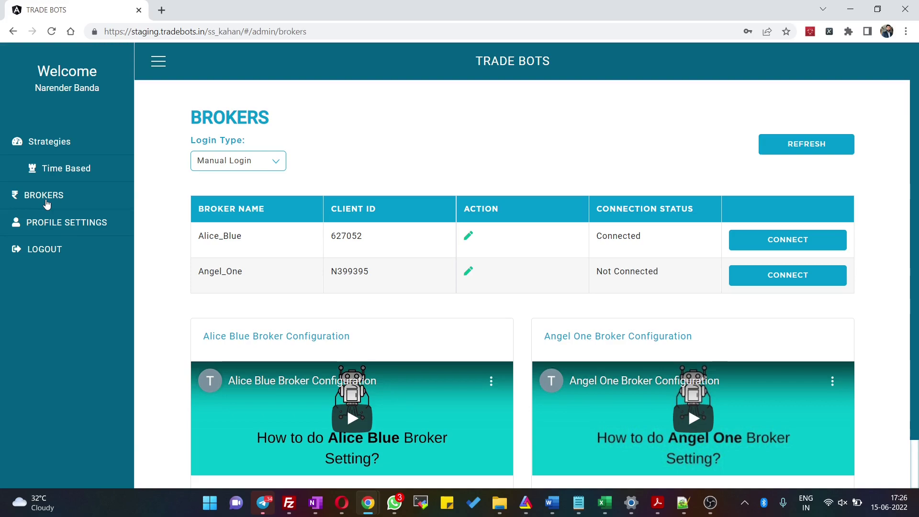
pyautogui.click(66, 170)
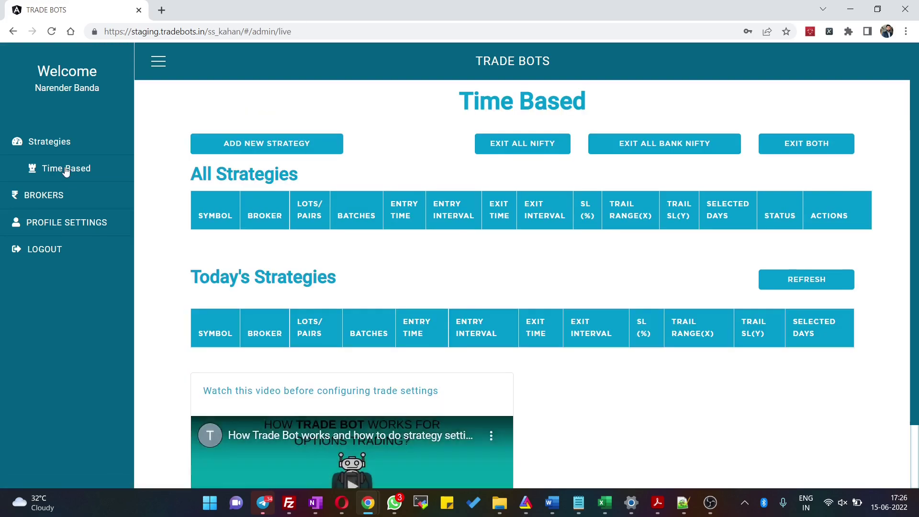